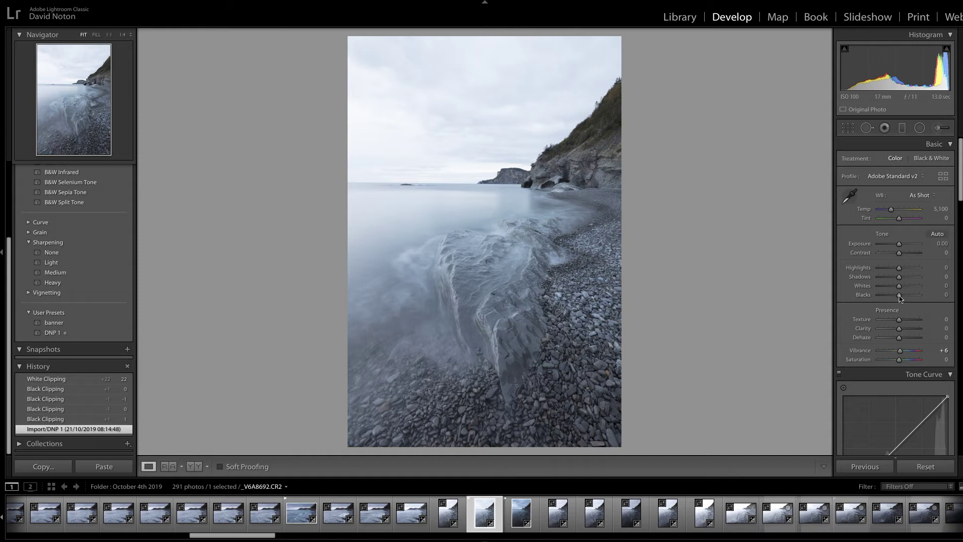
Step: Test the Blacks adjustment against the shadow clipping preview and return it to 0
alt+drag(900, 295, 898, 296)
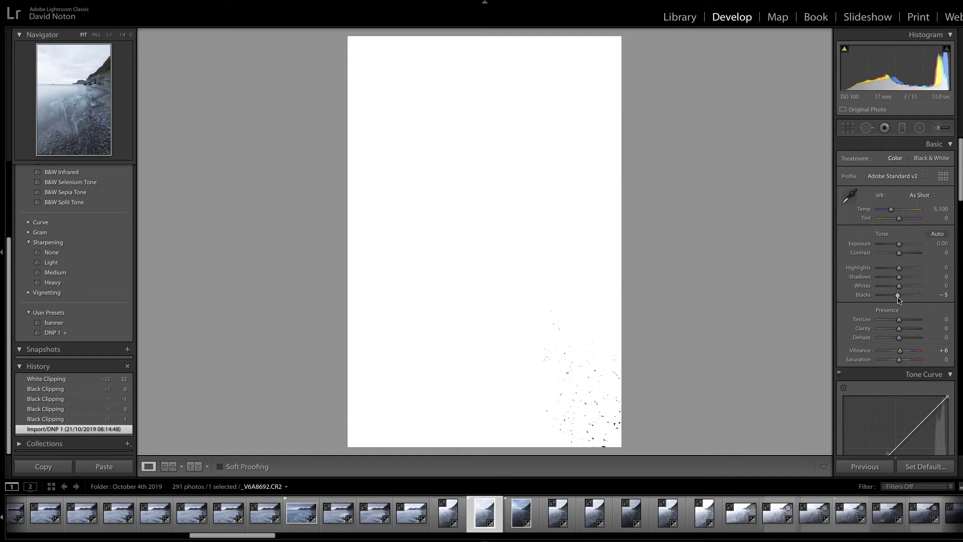
drag(899, 300, 899, 296)
drag(899, 296, 900, 296)
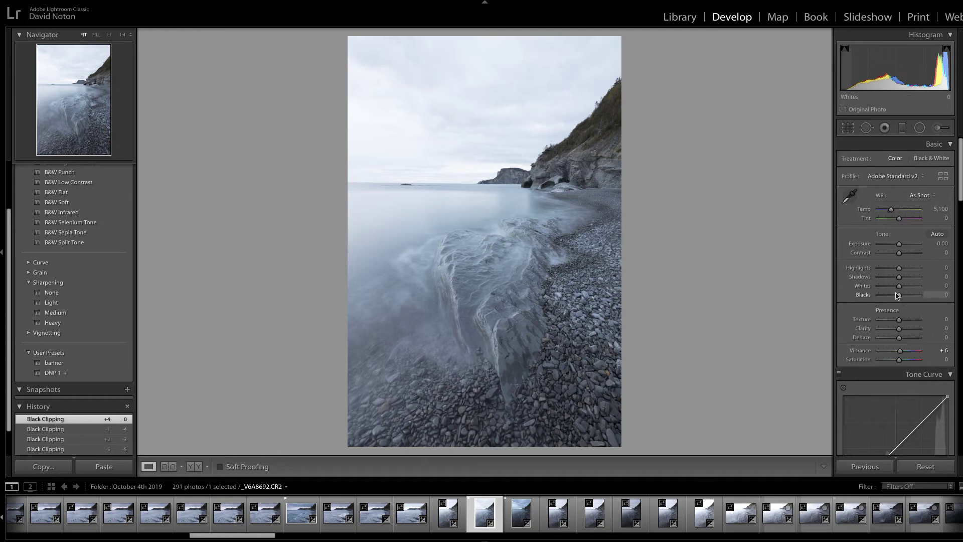
Step: Raise Whites to +22 while checking the clipping preview, and lower Highlights to -50
key(alt)
drag(900, 288, 905, 289)
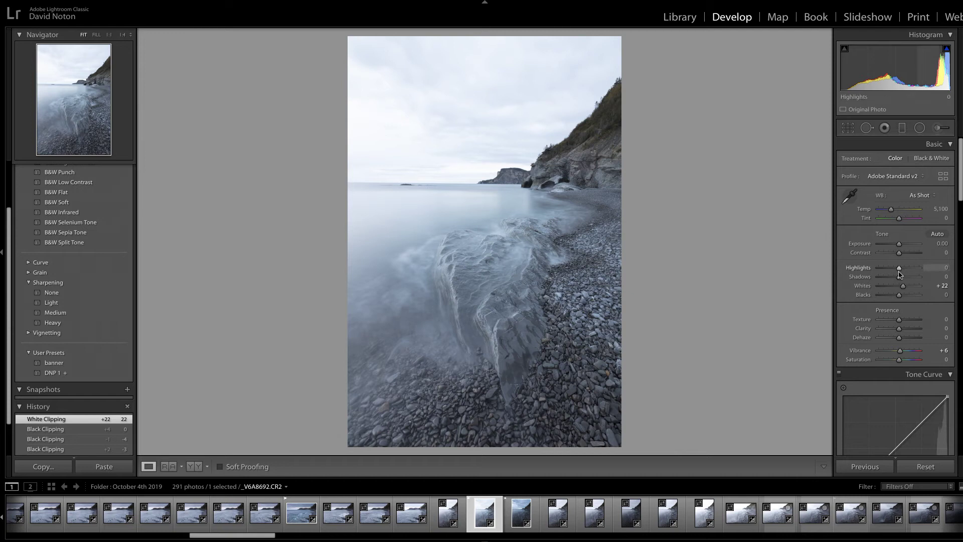
key(alt)
drag(898, 270, 888, 270)
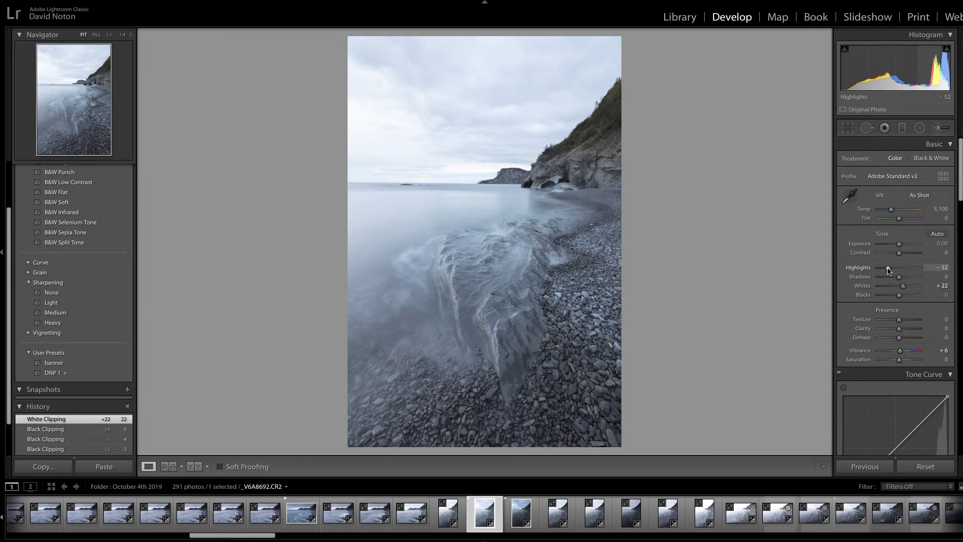
drag(888, 270, 890, 270)
drag(889, 271, 889, 271)
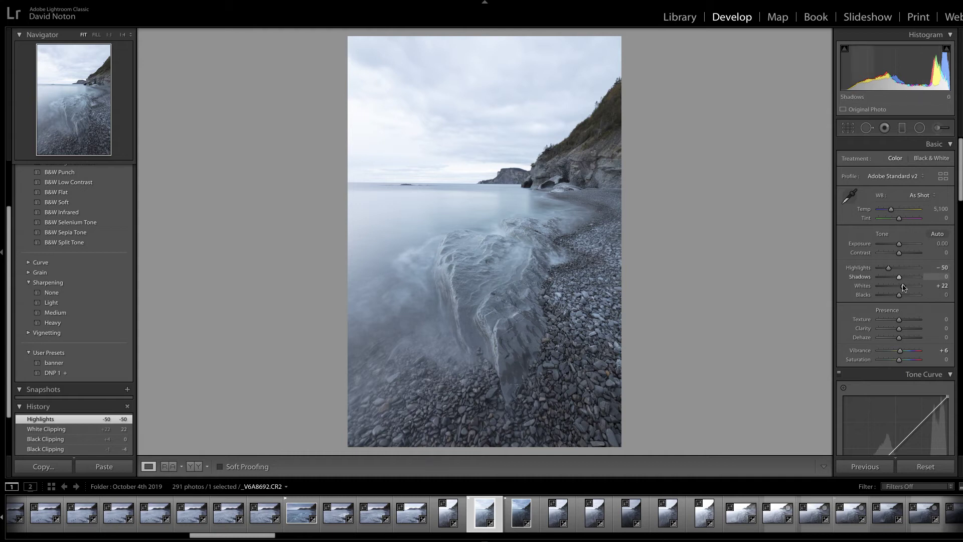
Step: Apply the Medium Contrast point curve to the photo's tone curve
drag(961, 180, 960, 206)
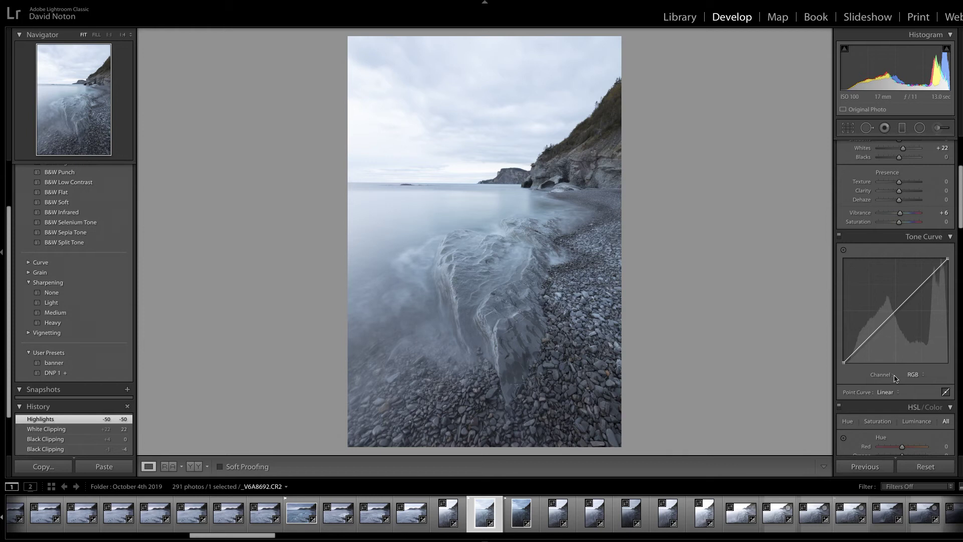
click(901, 395)
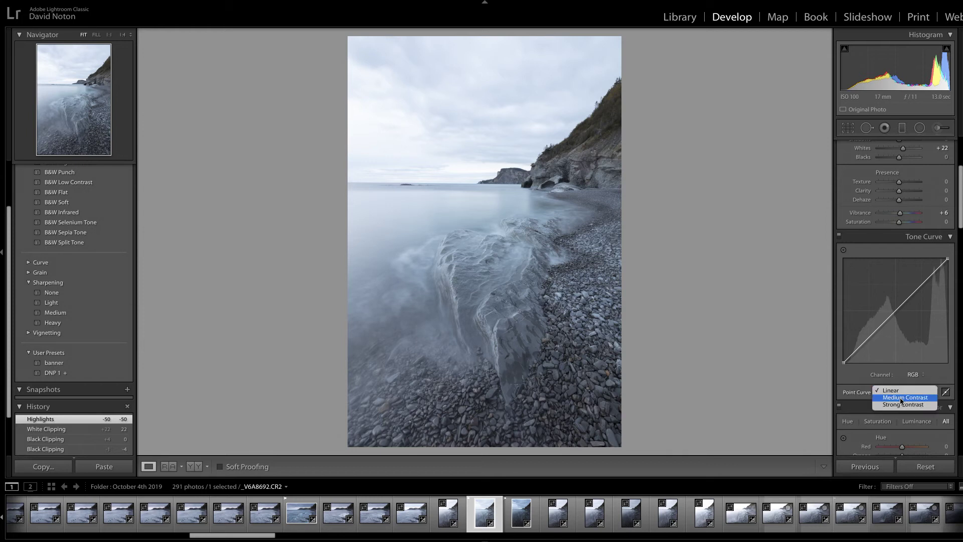
key(Escape)
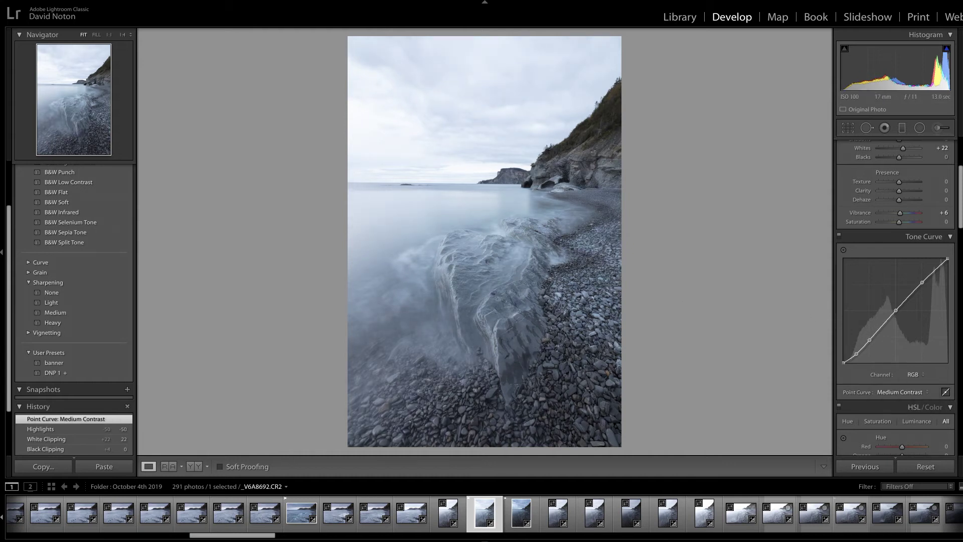
Step: Reduce the photo's overall Exposure to -0.30 in the Basic adjustments
drag(961, 191, 961, 166)
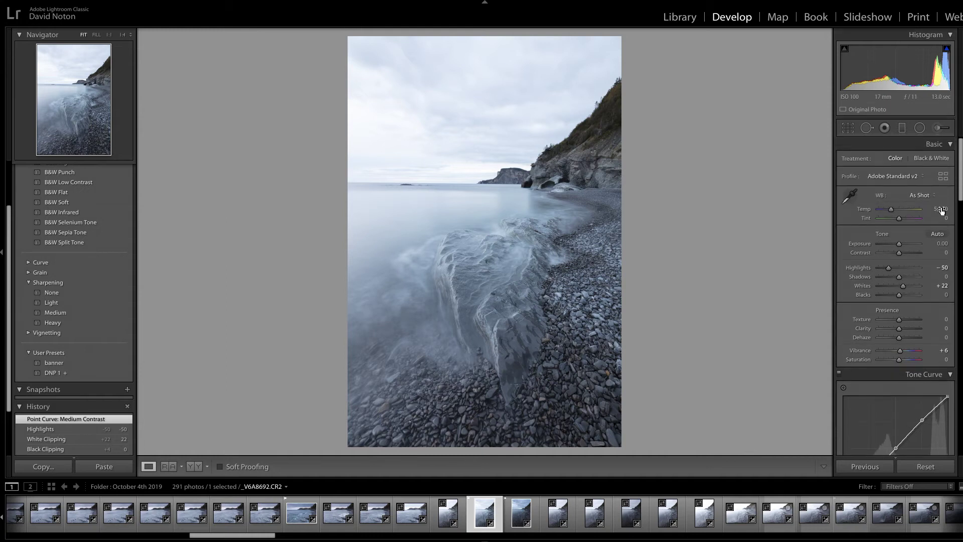
drag(900, 247, 899, 245)
double_click(900, 245)
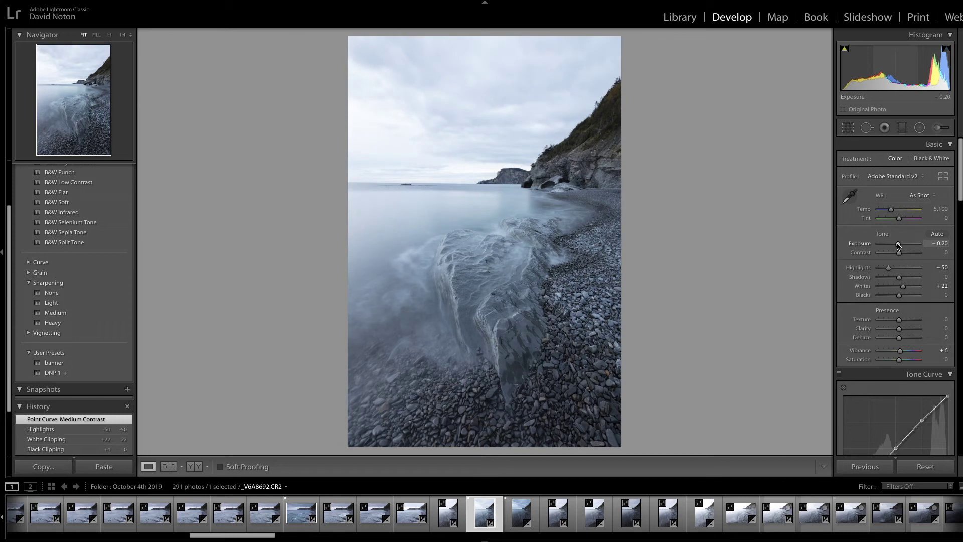
drag(899, 246, 897, 246)
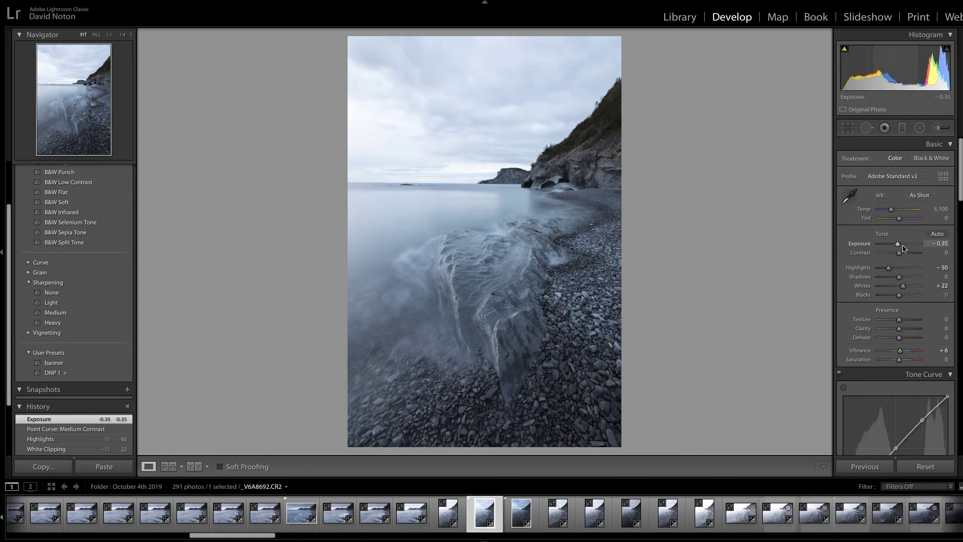
click(946, 244)
click(948, 242)
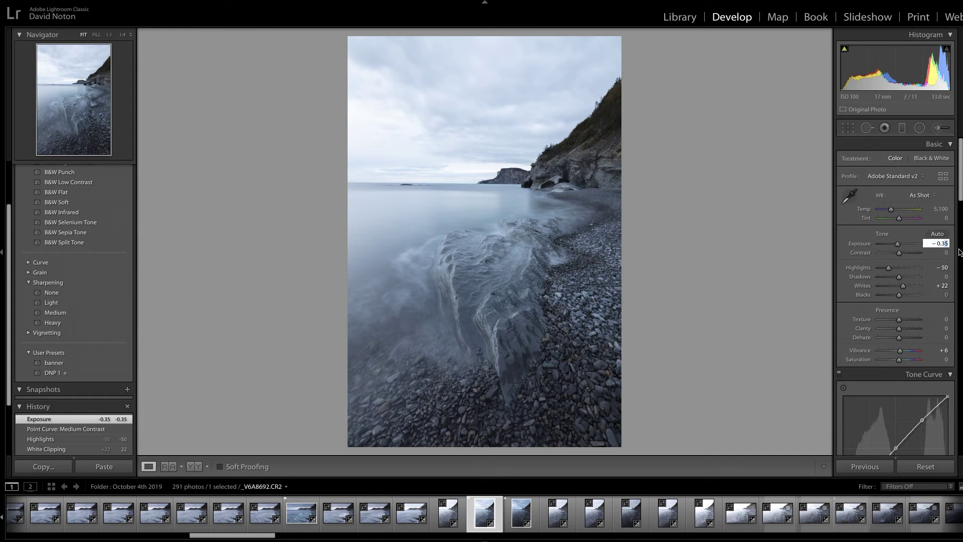
key(Up)
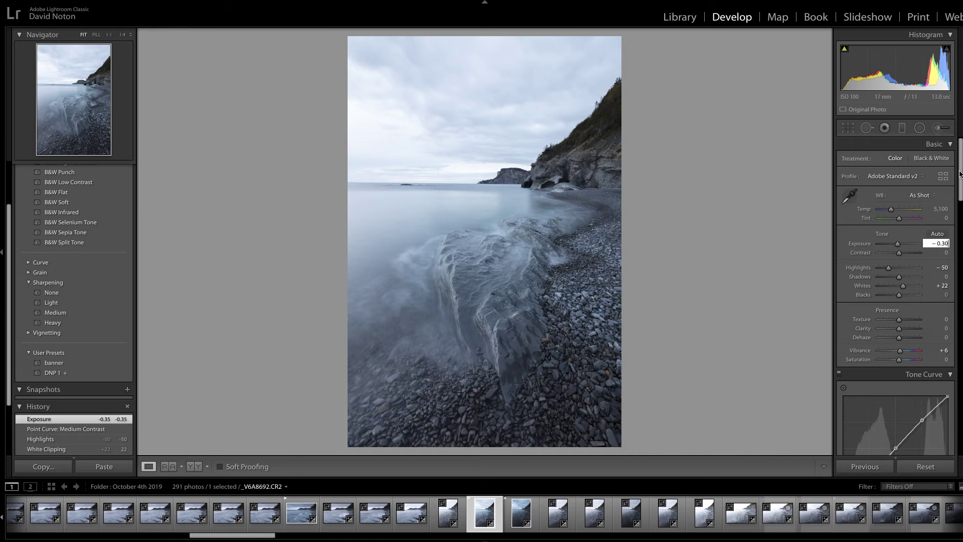
Step: Add a horizontal graduated filter over the pebble foreground, centred just below the end of the rock ledge
click(901, 130)
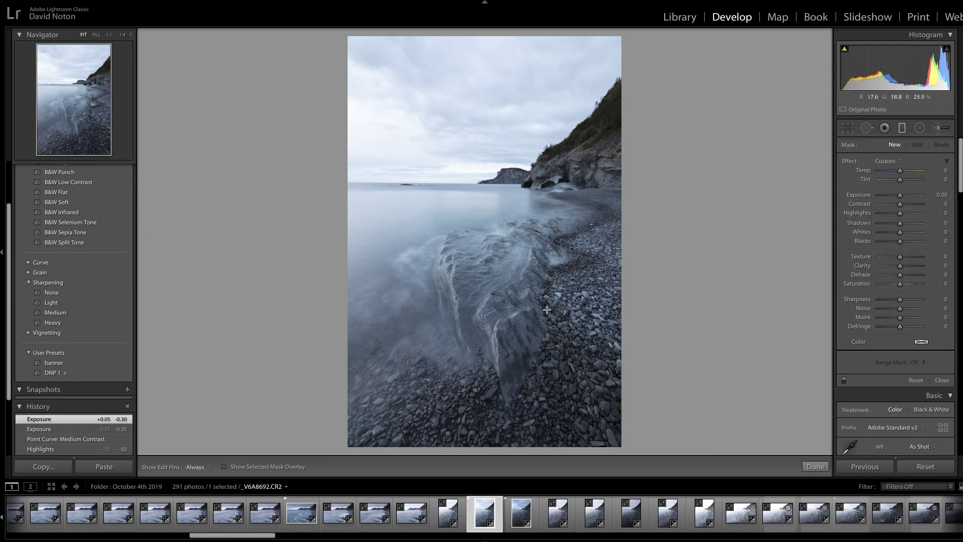
key(shift)
drag(506, 362, 512, 329)
mouse_move(506, 368)
mouse_down()
mouse_move(501, 383)
mouse_move(504, 373)
mouse_up()
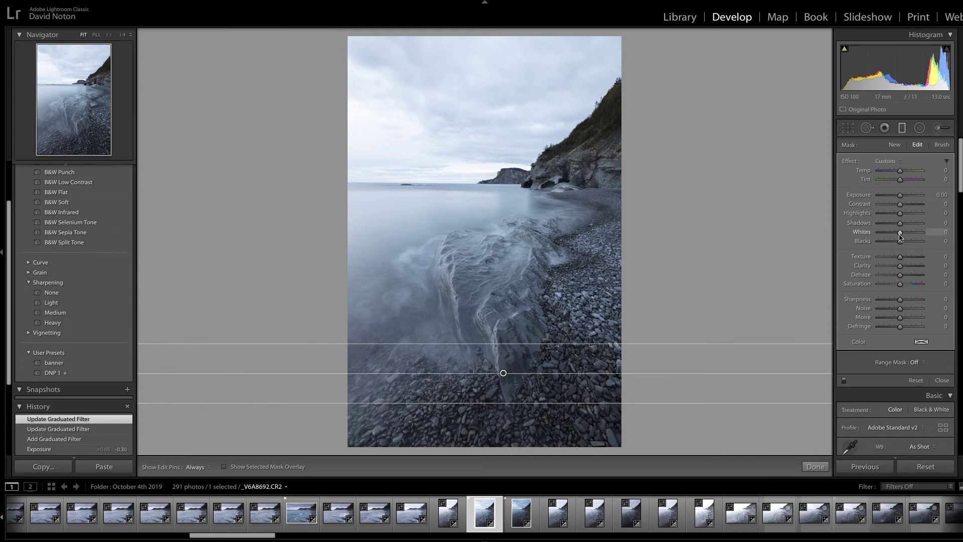
Step: Set the foreground filter's Whites to 39, Exposure to 0.14 and Contrast to 6, and finish the filter
drag(907, 235, 910, 235)
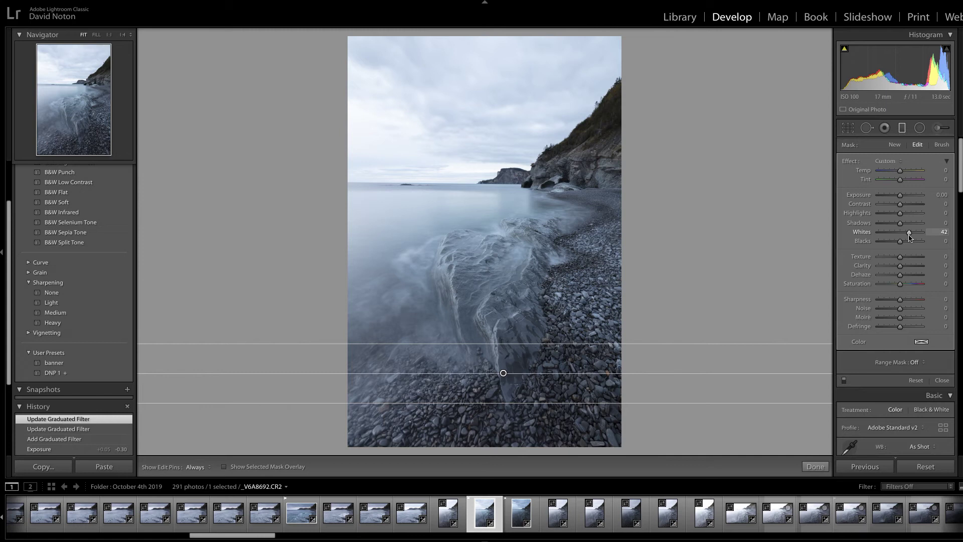
drag(903, 239, 903, 200)
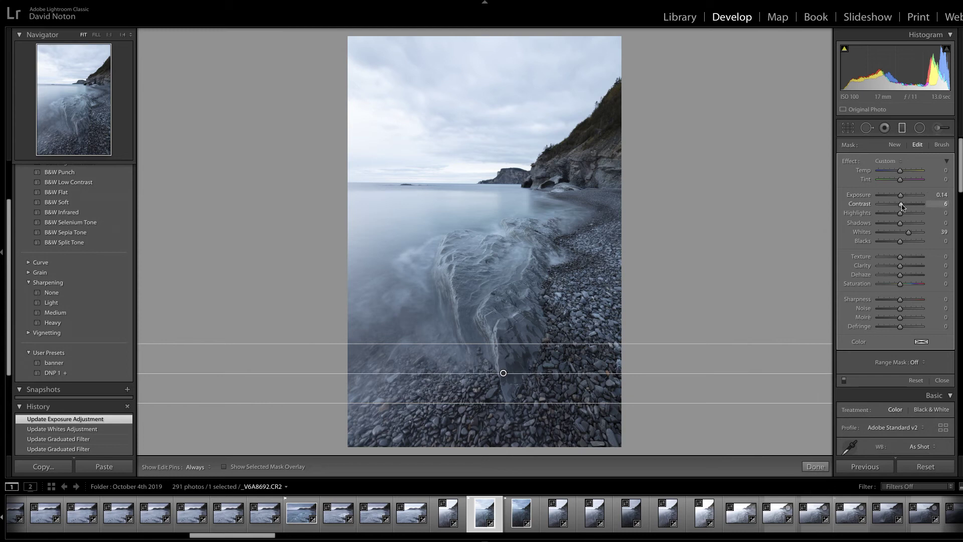
drag(903, 206, 902, 206)
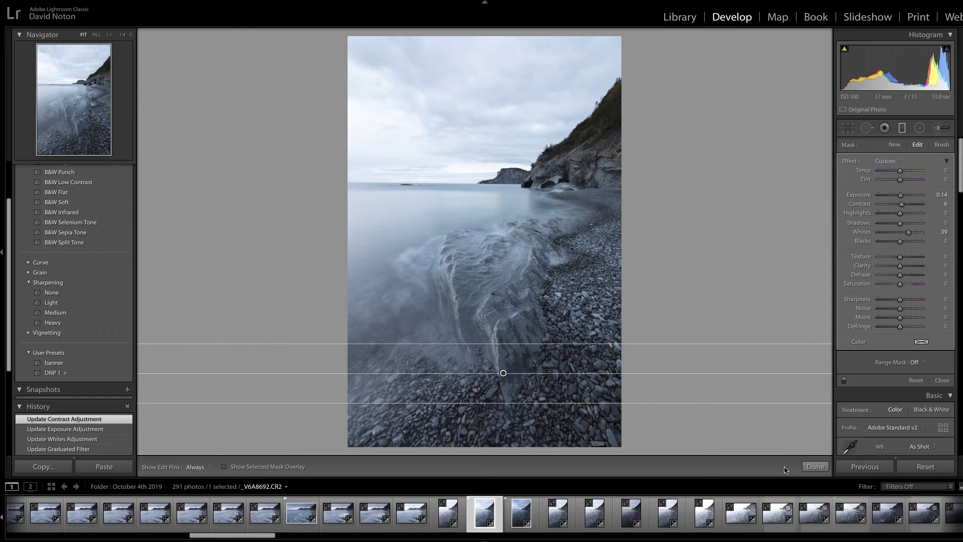
click(815, 467)
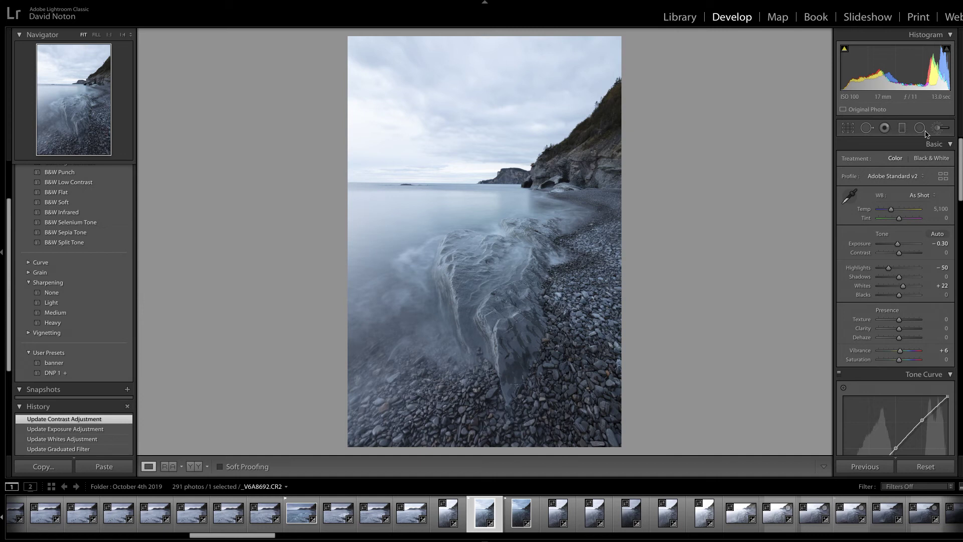
Step: Add a second horizontal graduated filter covering the sky, with its centre line on the horizon
click(903, 129)
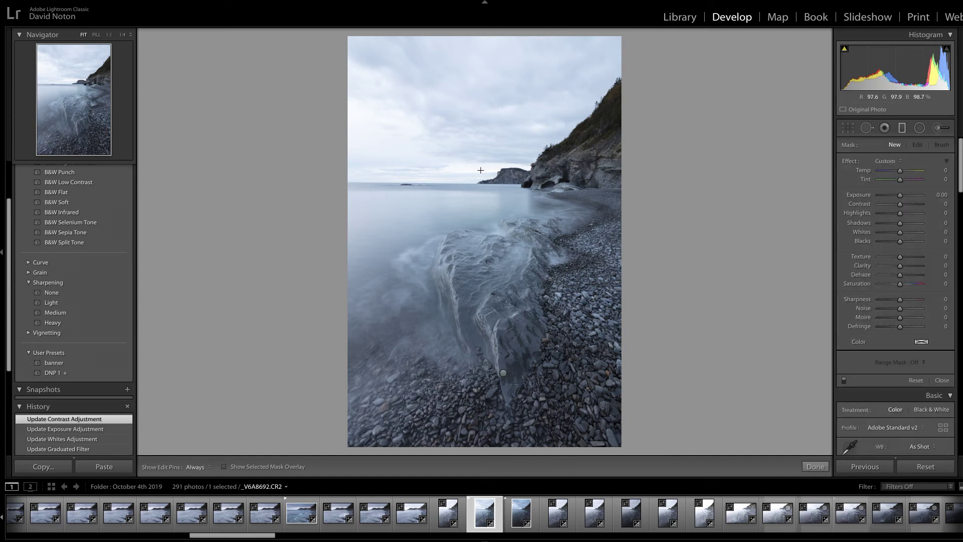
drag(485, 156, 496, 207)
drag(486, 153, 485, 164)
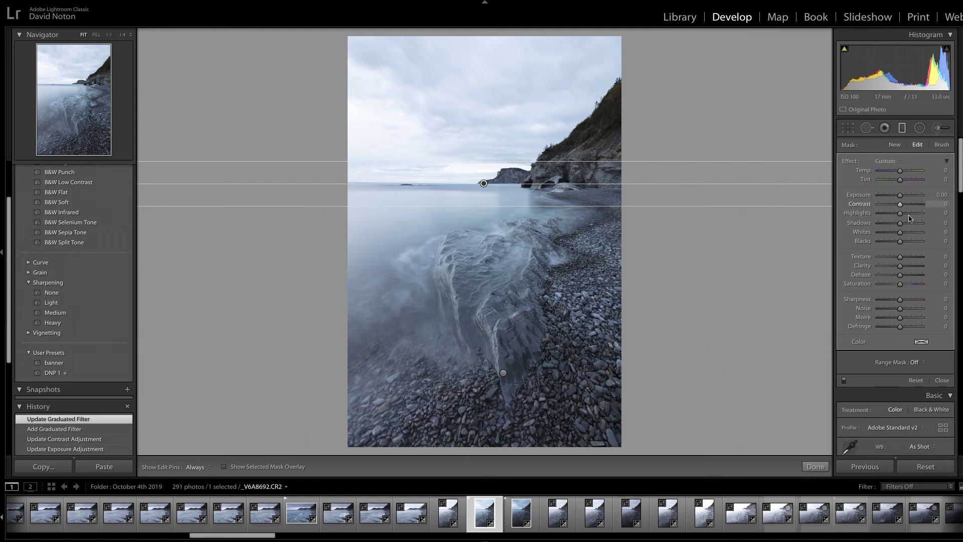
Step: Darken the sky by setting the graduated filter's Exposure to -0.99
drag(901, 198, 895, 200)
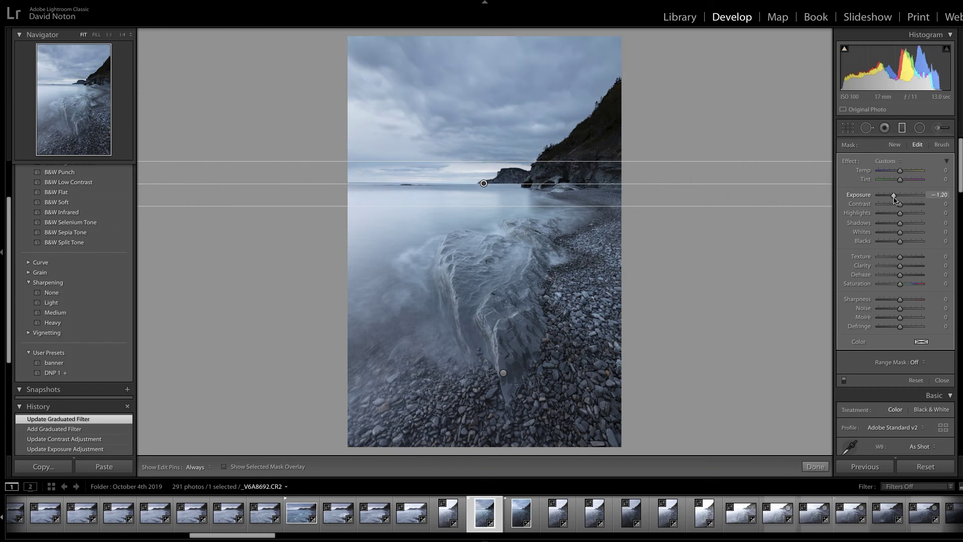
drag(896, 199, 893, 200)
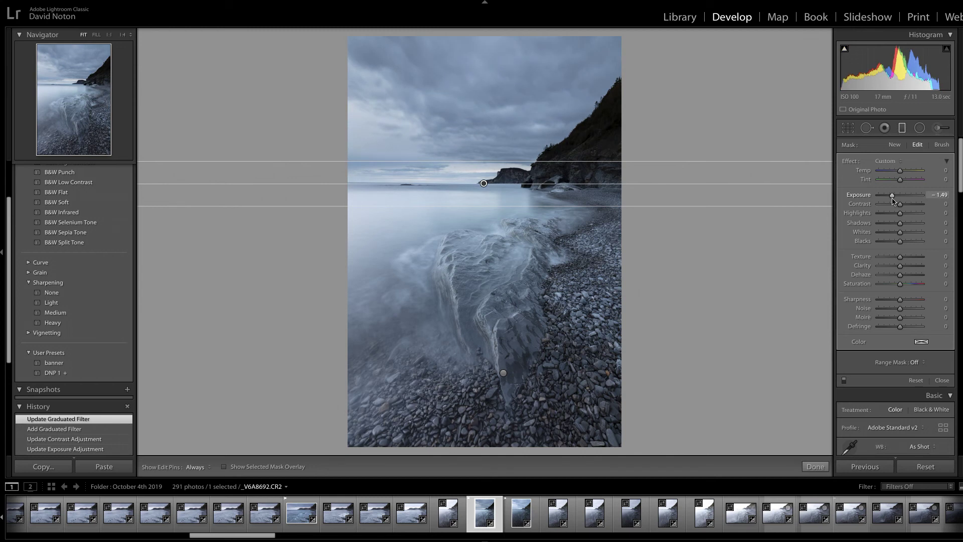
drag(893, 200, 894, 201)
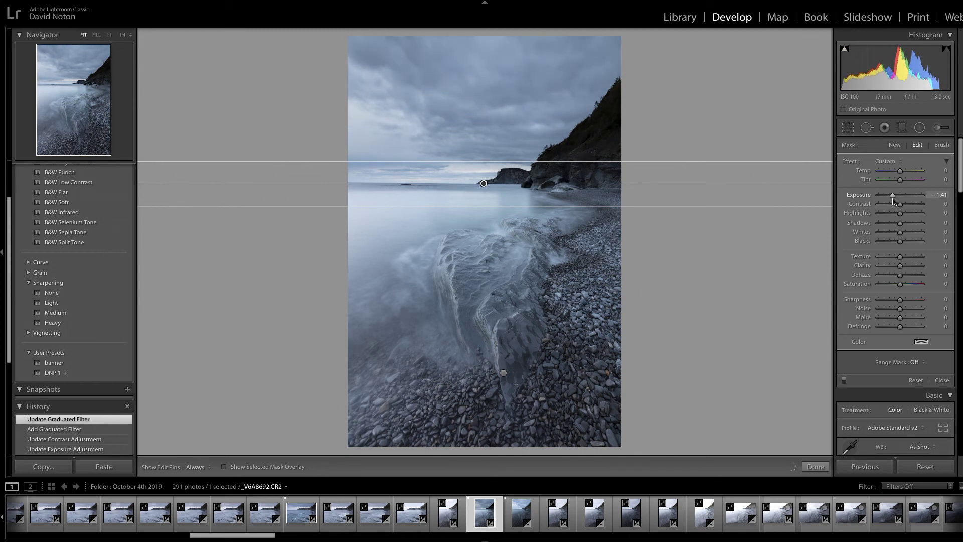
drag(893, 200, 893, 200)
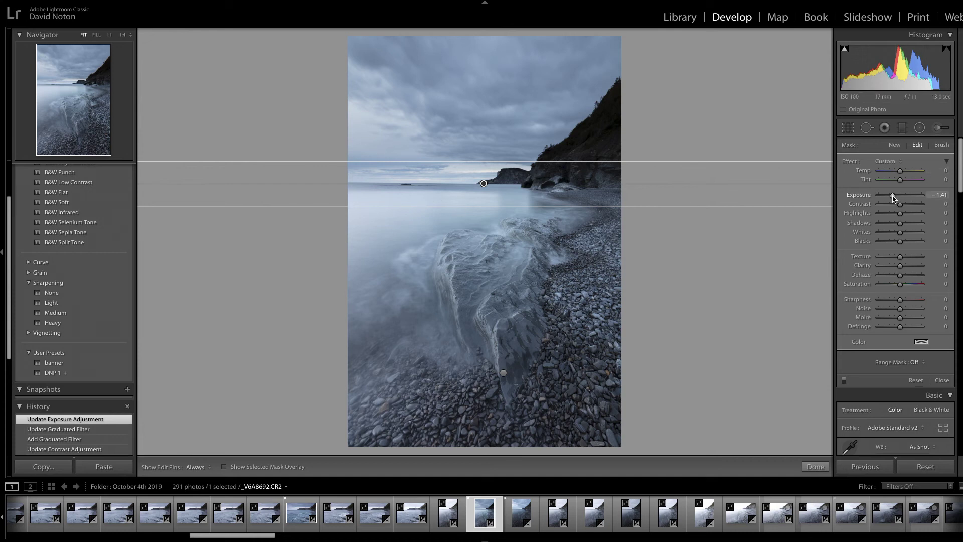
drag(894, 197, 897, 199)
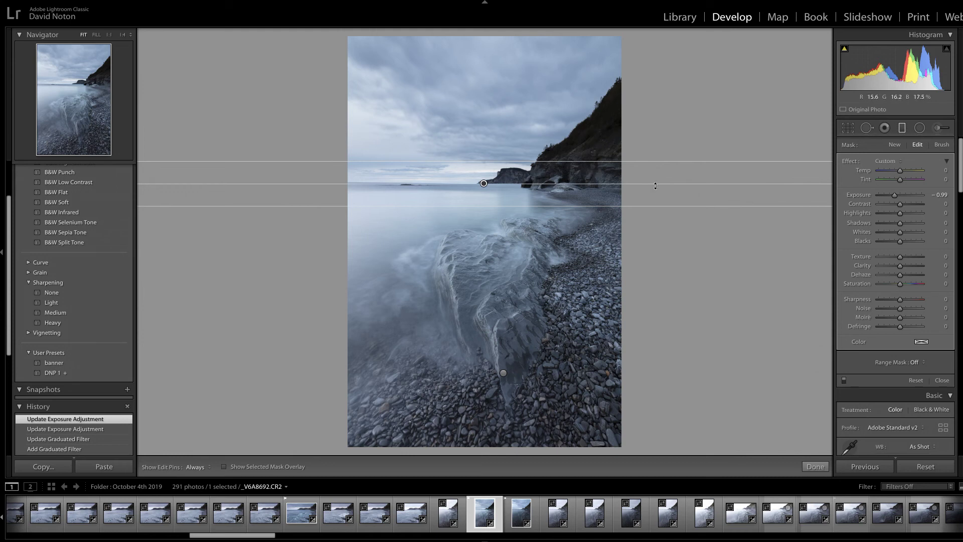
Step: Show the sky filter's mask overlay and remove the large cliff from the mask with a size 10 Erase brush
click(224, 467)
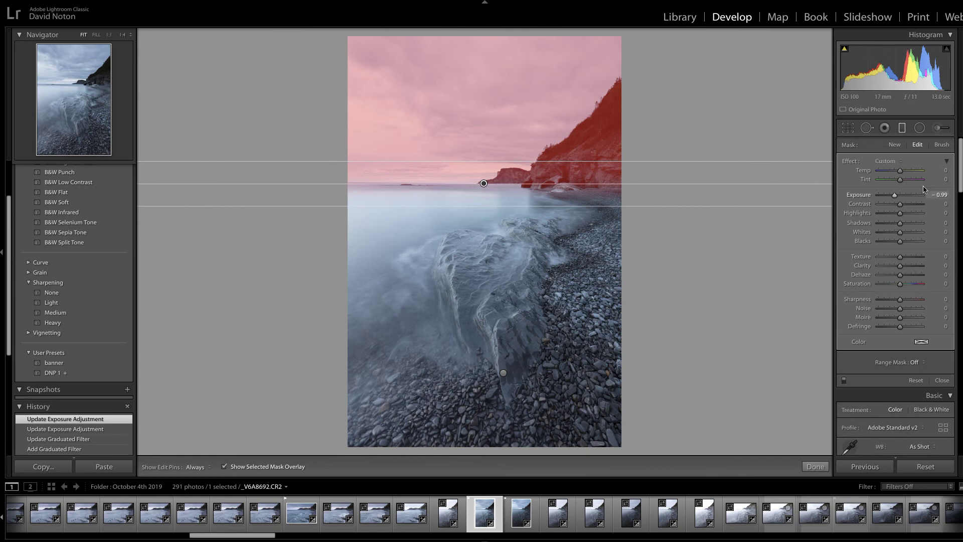
click(941, 146)
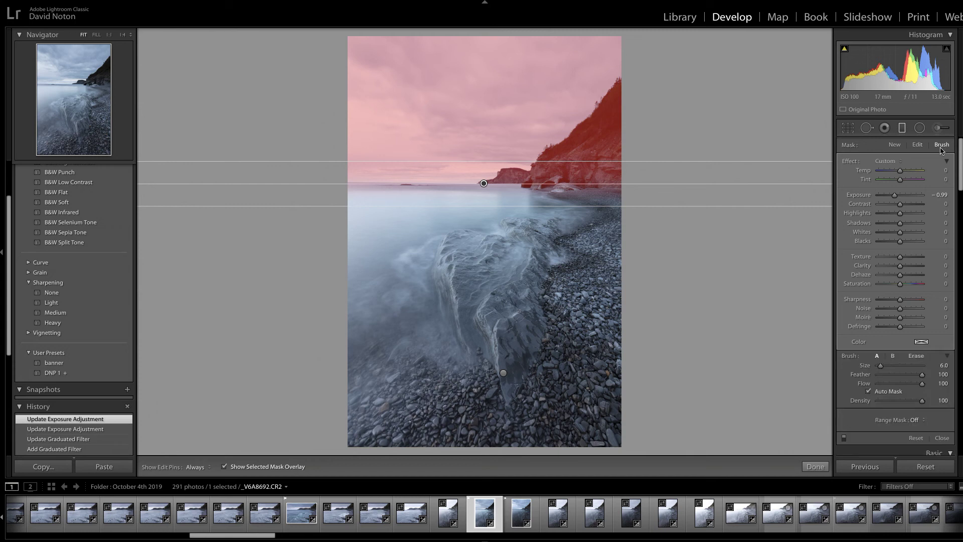
click(916, 356)
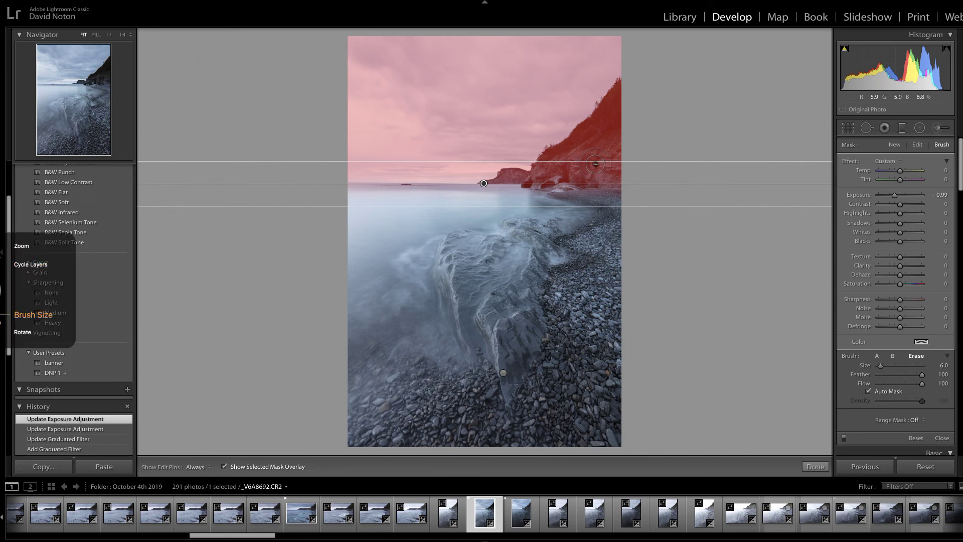
key(bracketright)
key(bracketright)
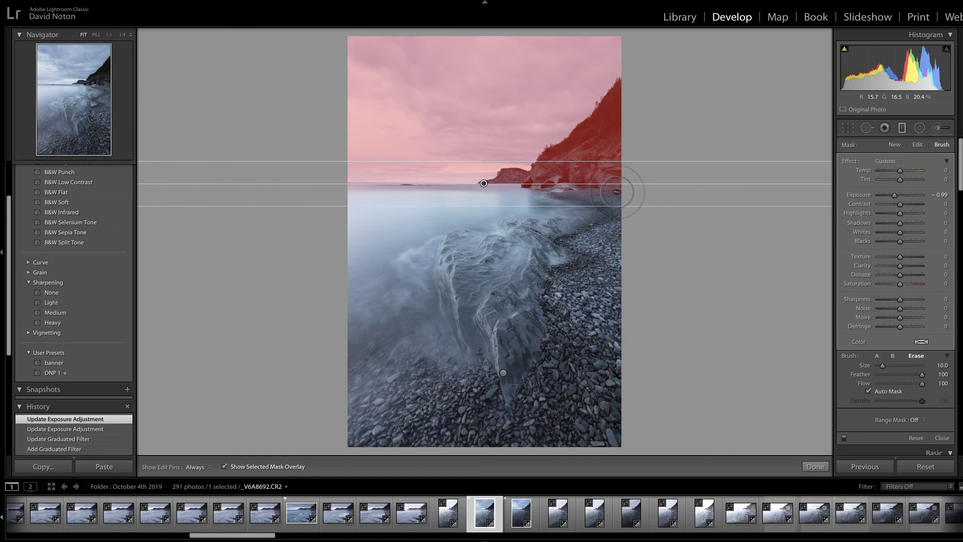
key(h)
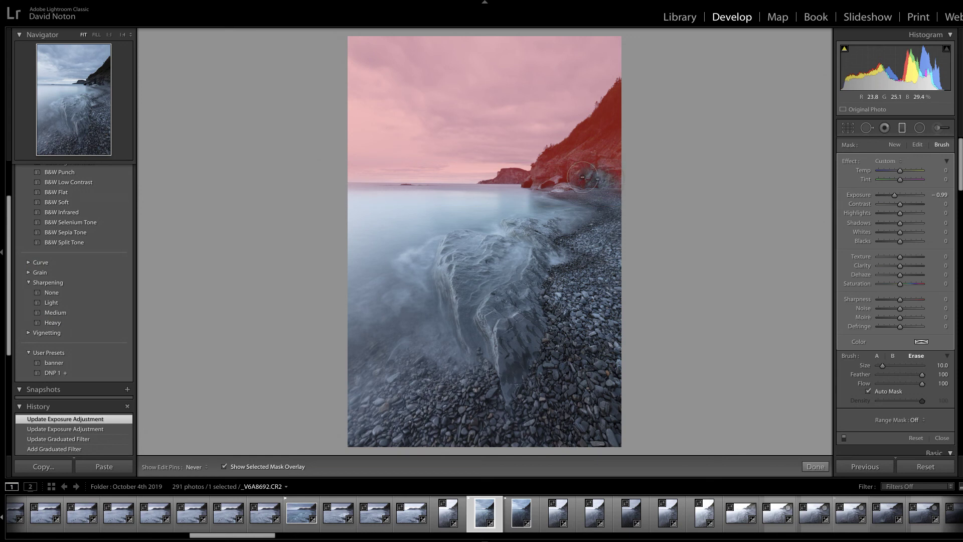
mouse_move(628, 176)
mouse_down()
mouse_move(567, 185)
mouse_move(544, 175)
mouse_move(558, 162)
mouse_move(542, 150)
mouse_move(574, 155)
mouse_move(562, 146)
mouse_move(582, 141)
mouse_move(570, 128)
mouse_move(594, 140)
mouse_move(584, 133)
mouse_move(592, 128)
mouse_move(616, 160)
mouse_move(614, 123)
mouse_move(597, 131)
mouse_move(615, 120)
mouse_move(597, 108)
mouse_move(621, 104)
mouse_up()
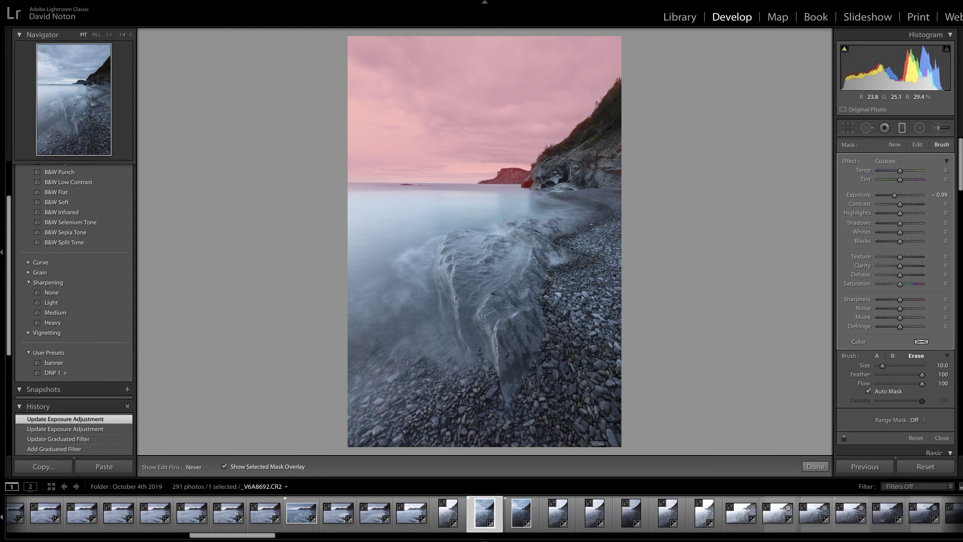
click(616, 199)
Step: Erase the distant headland on the horizon from the sky filter's mask with a size 2 brush
scroll(577, 176, down, 5)
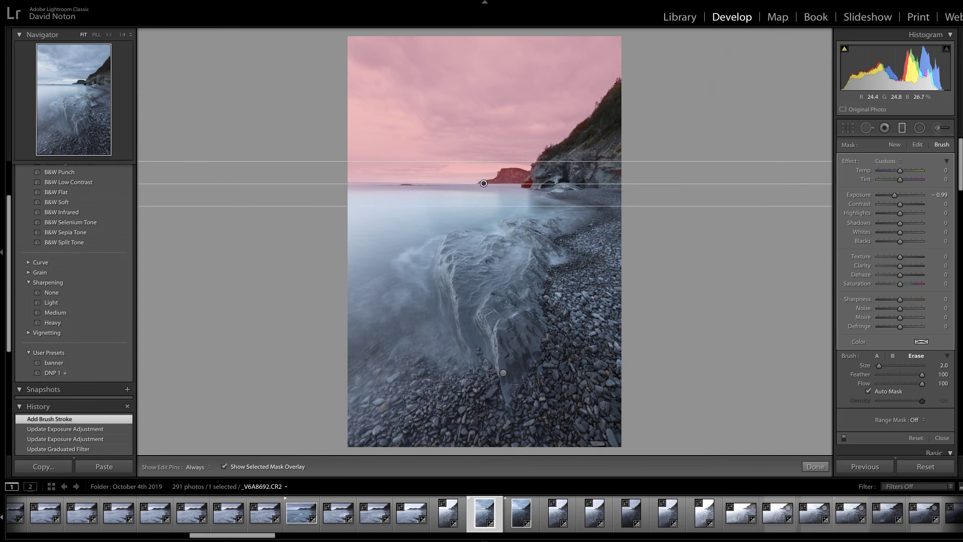
key(h)
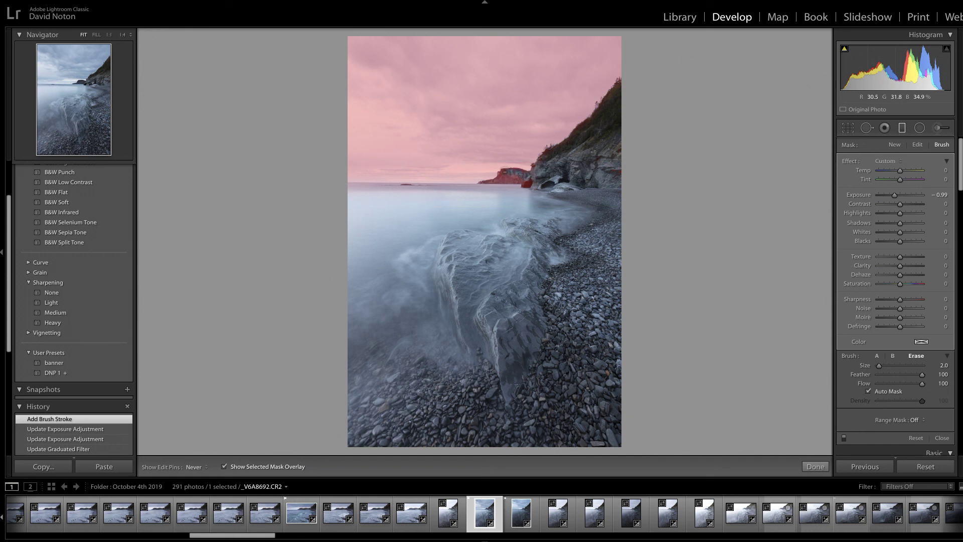
drag(501, 173, 500, 176)
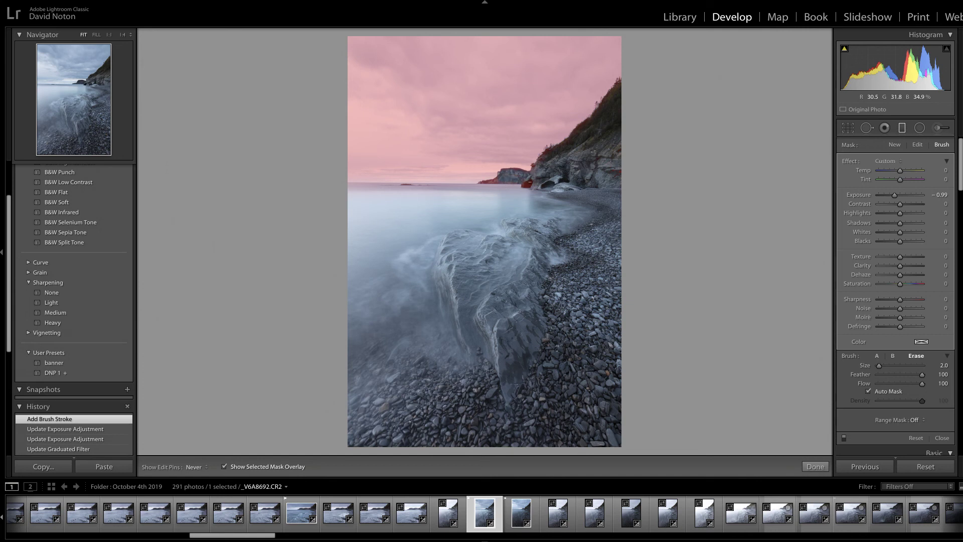
Step: Erase the remaining sky filter mask from the headland and cliff, hide the mask overlay and close the filter
drag(522, 186, 487, 183)
key(h)
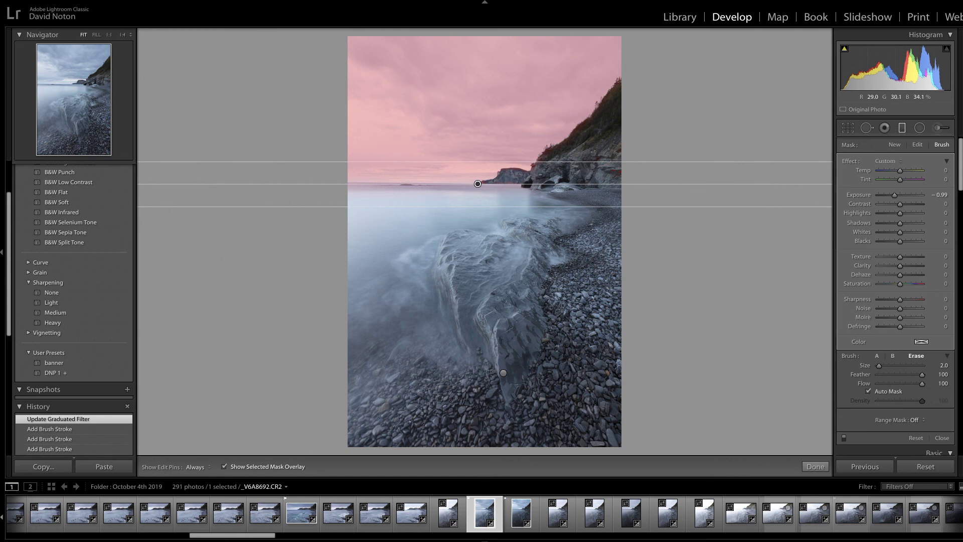
key(h)
click(542, 167)
key(h)
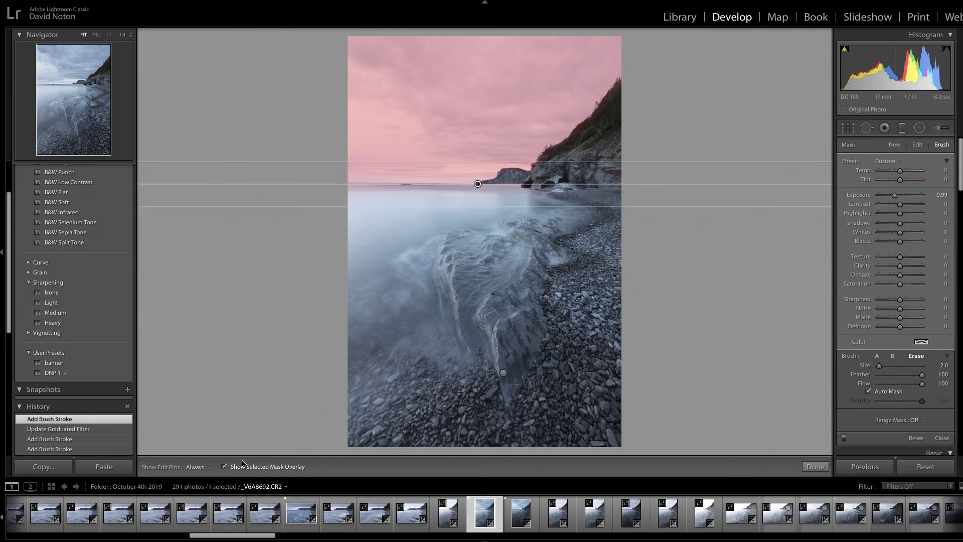
click(225, 467)
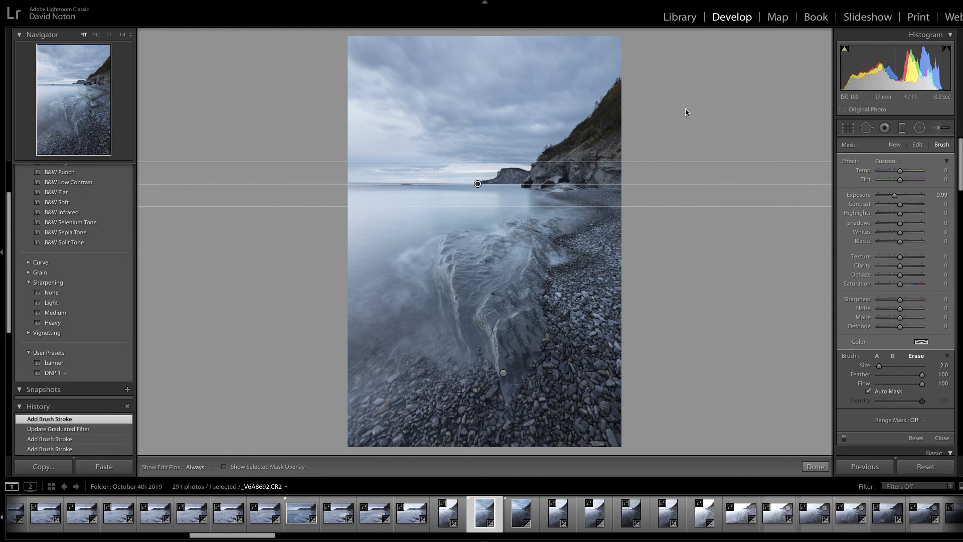
click(818, 466)
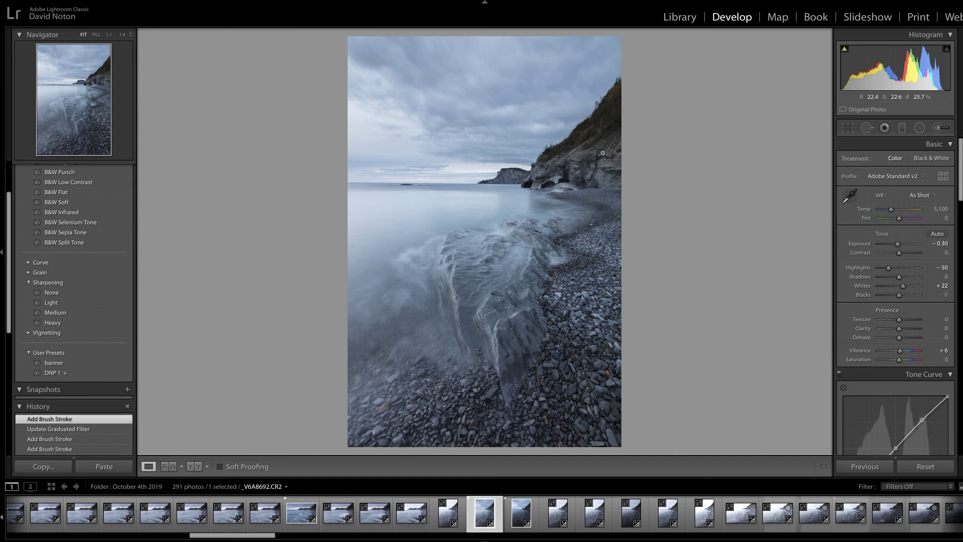
Step: Start a new Adjustment Brush mask with the overlay shown and paint the cliff's dark vegetated slope at size 6 with Auto Mask
click(940, 132)
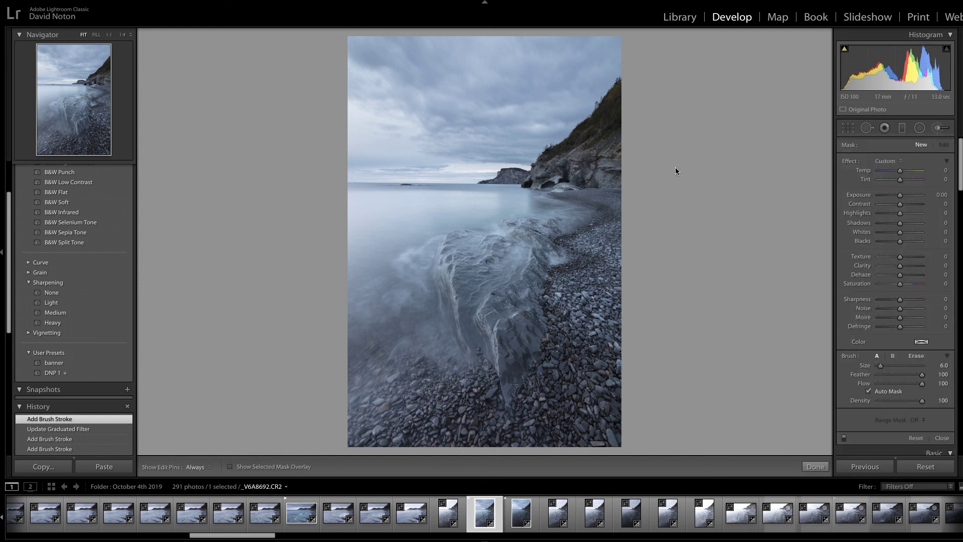
click(230, 467)
mouse_move(608, 123)
mouse_down()
mouse_move(625, 86)
mouse_move(620, 134)
mouse_move(602, 125)
mouse_move(545, 164)
mouse_up()
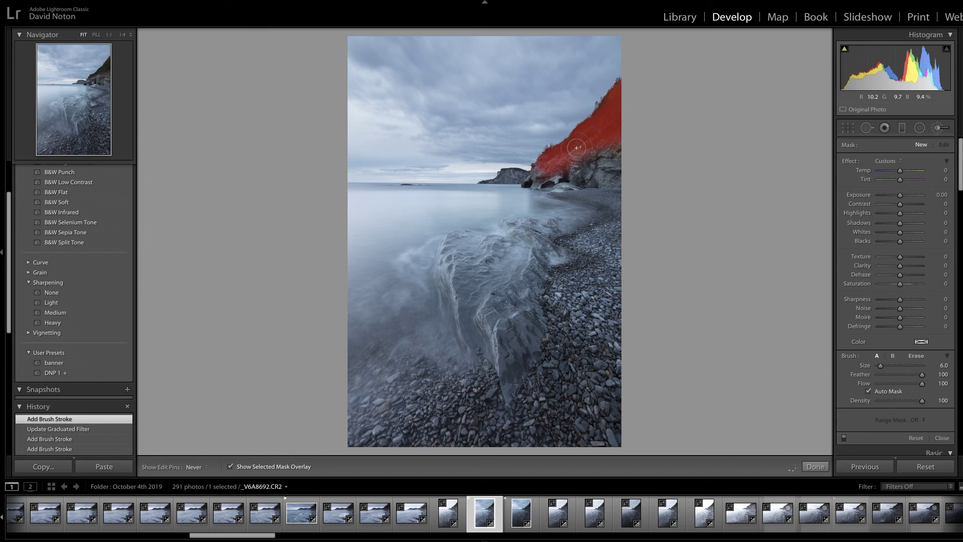
drag(627, 108, 619, 109)
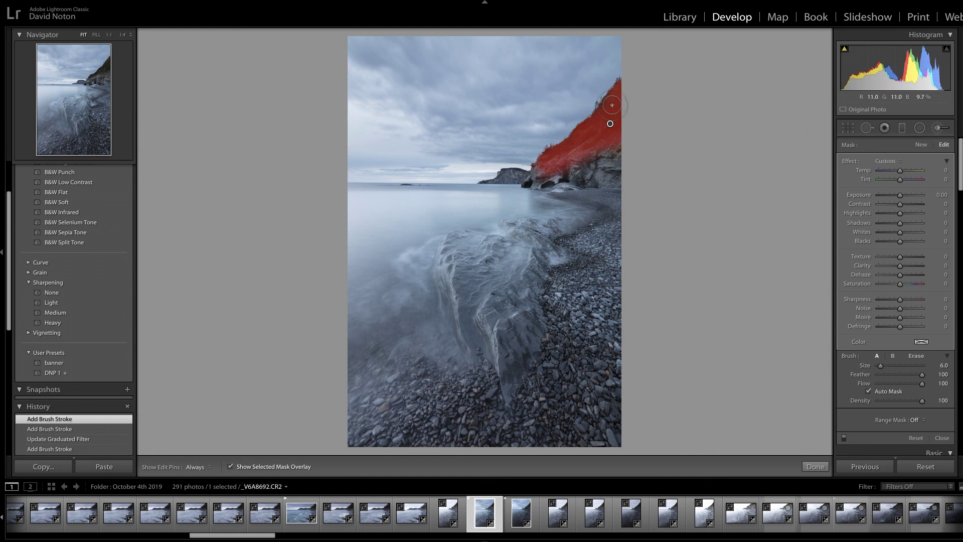
Step: Reduce the brush size to 1 and touch up the mask at the cliff's uppermost edge
scroll(612, 109, down, 4)
key(h)
key(h)
click(620, 83)
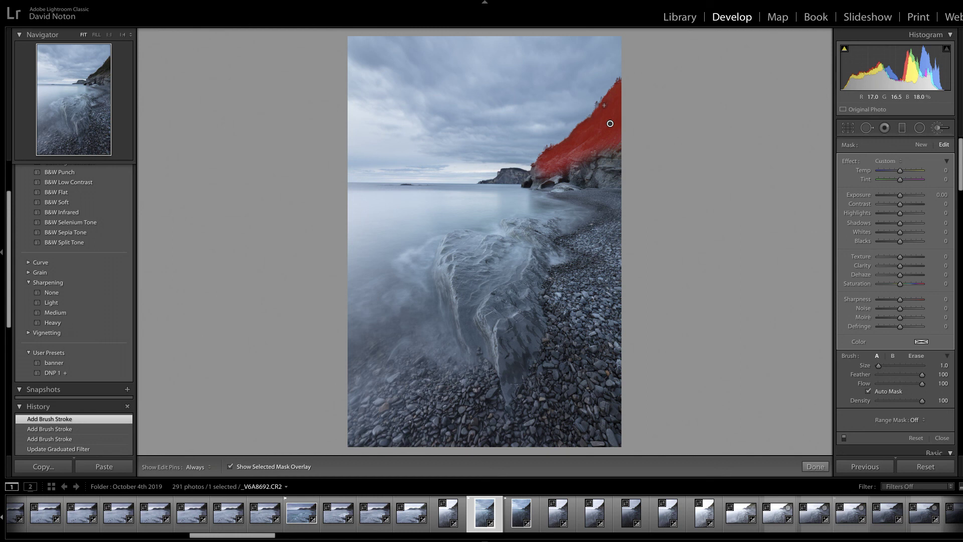
Step: Hide the mask overlay, brighten the painted cliff slope with an Exposure of 0.11 and close the Adjustment Brush
click(231, 468)
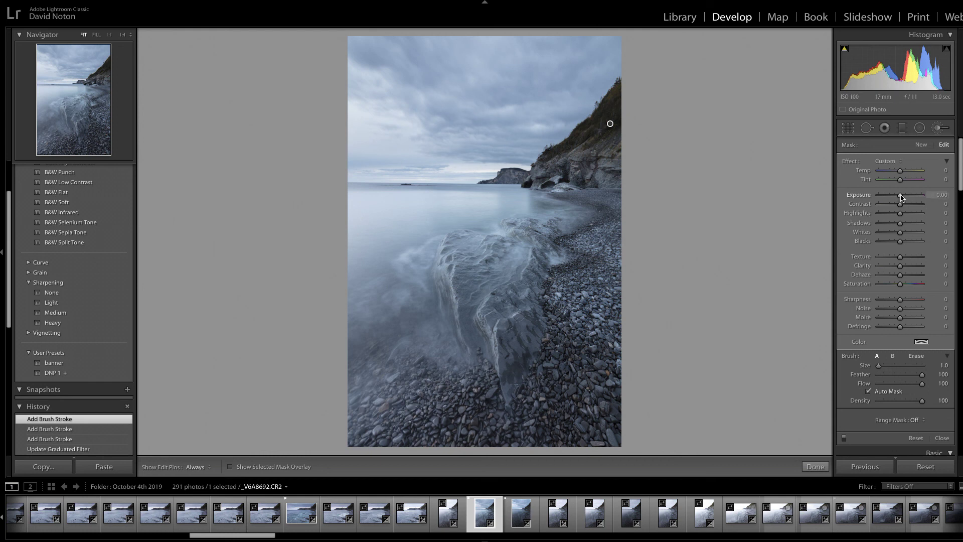
drag(900, 195, 901, 196)
drag(901, 198, 901, 196)
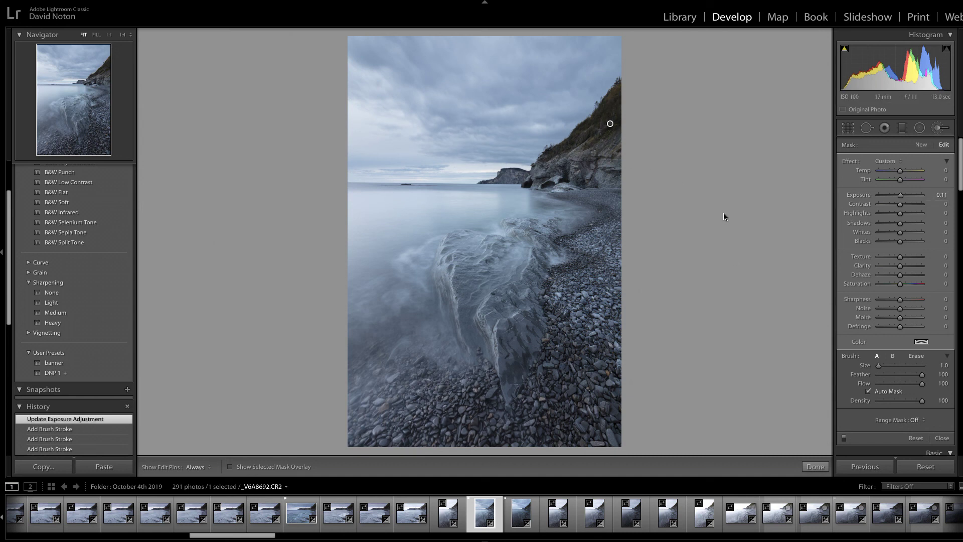
click(815, 467)
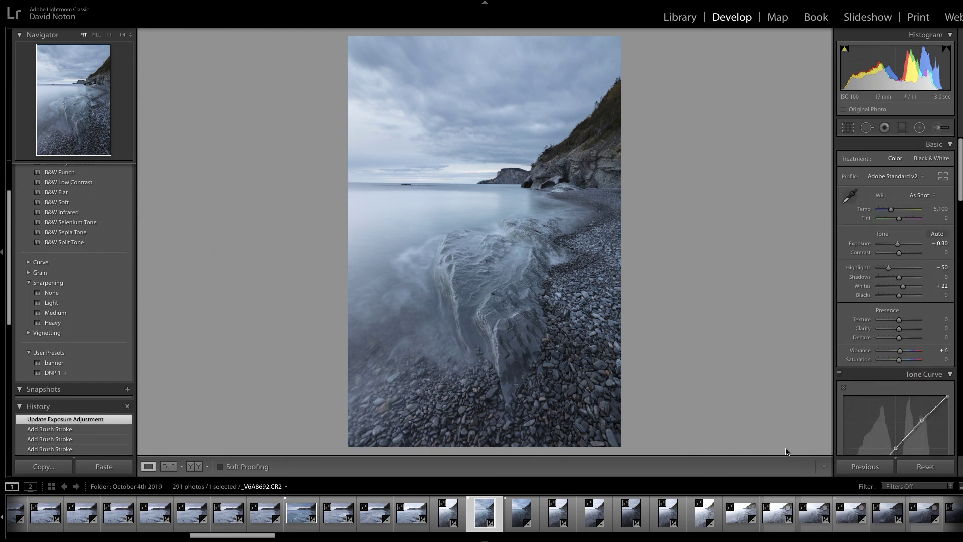